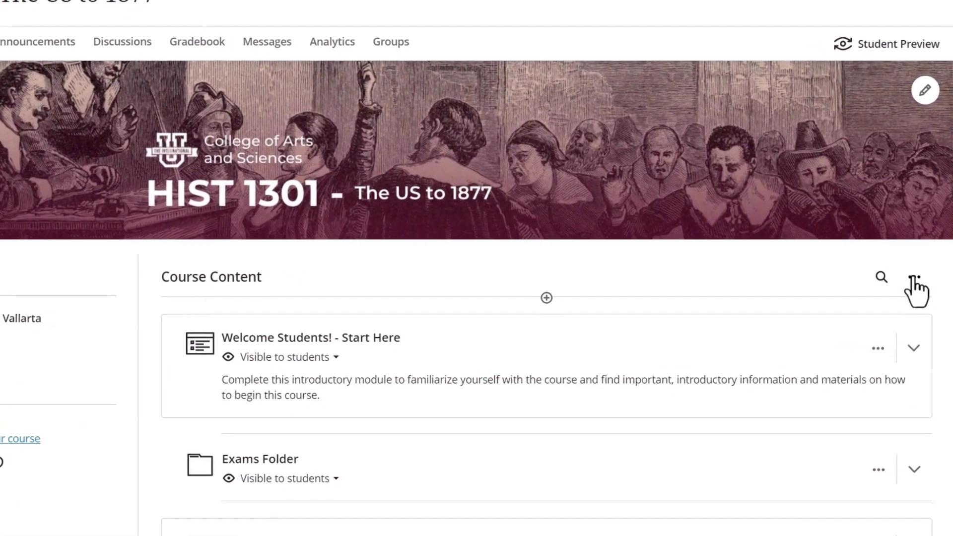
Open Batch Edit, expand Module 1 and Exams Folder, sort by show-on date, and select all items.
left_click(915, 279)
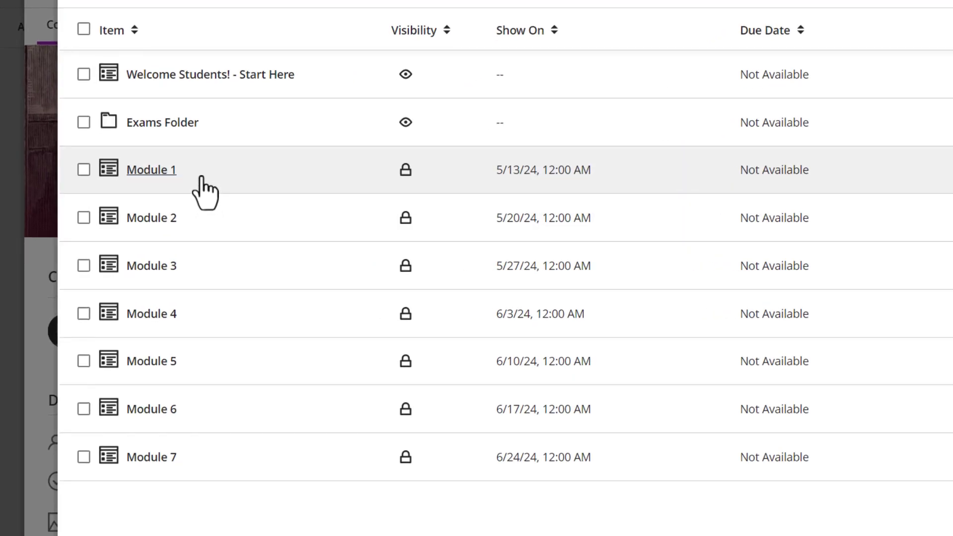
left_click(199, 172)
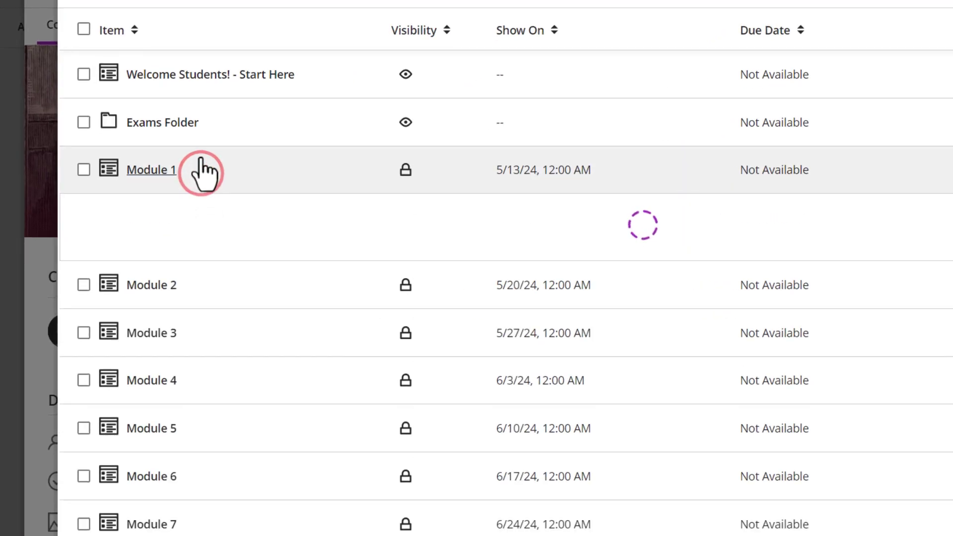
left_click(201, 126)
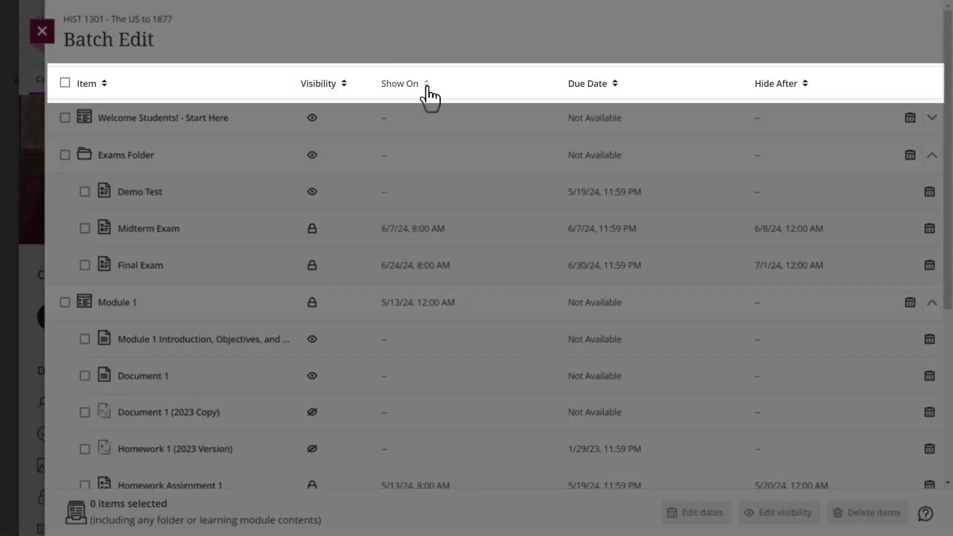
left_click(428, 84)
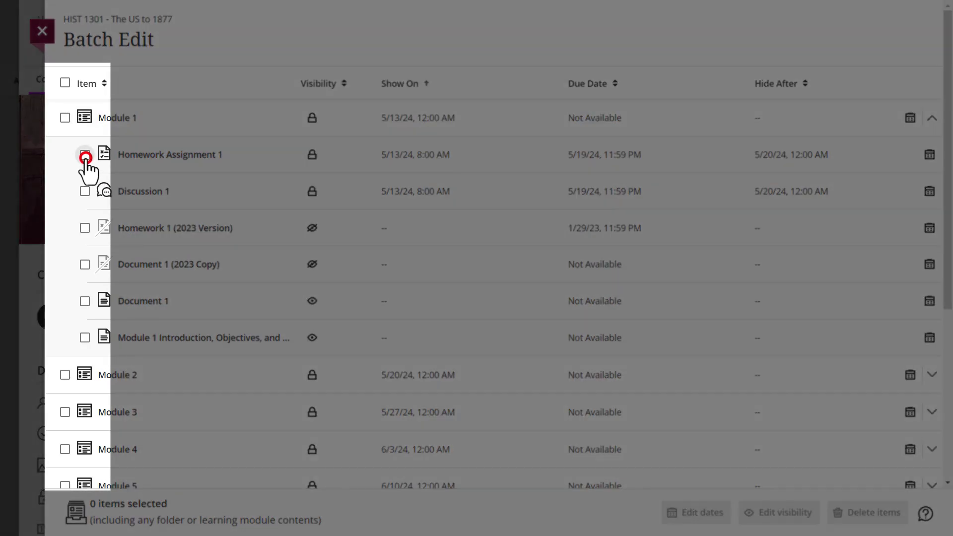
left_click(85, 155)
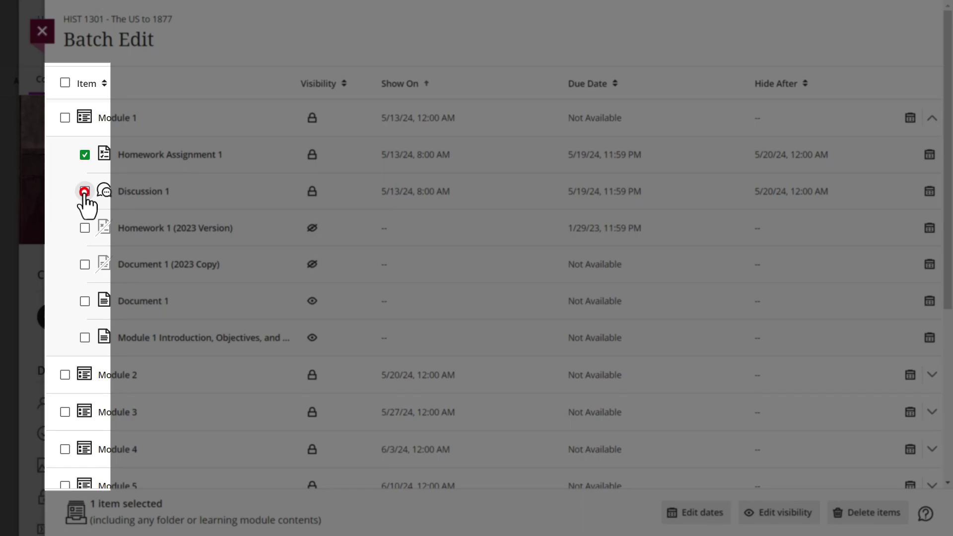
left_click(64, 84)
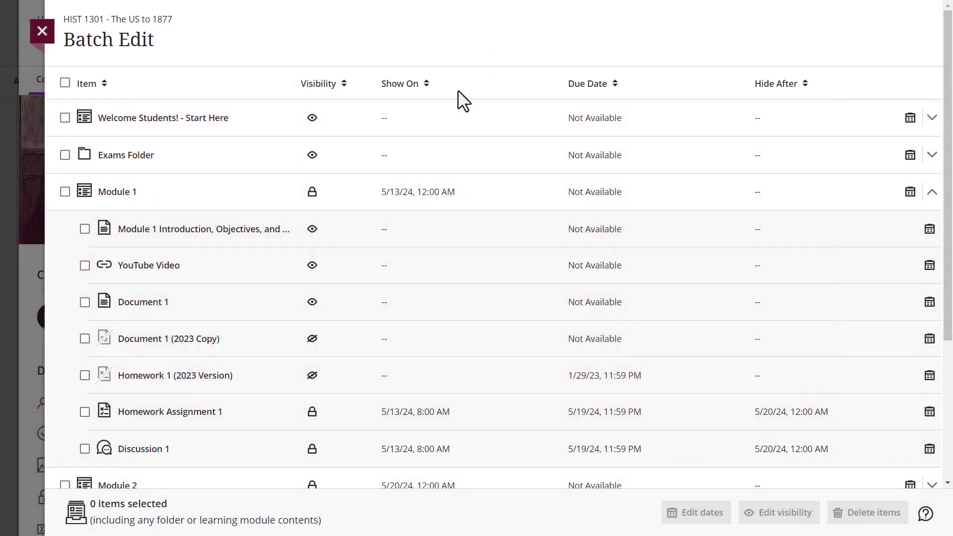
Select Document 1 (2023 Copy) and Homework 1 (2023 Version) and permanently delete them.
left_click(85, 338)
left_click(84, 375)
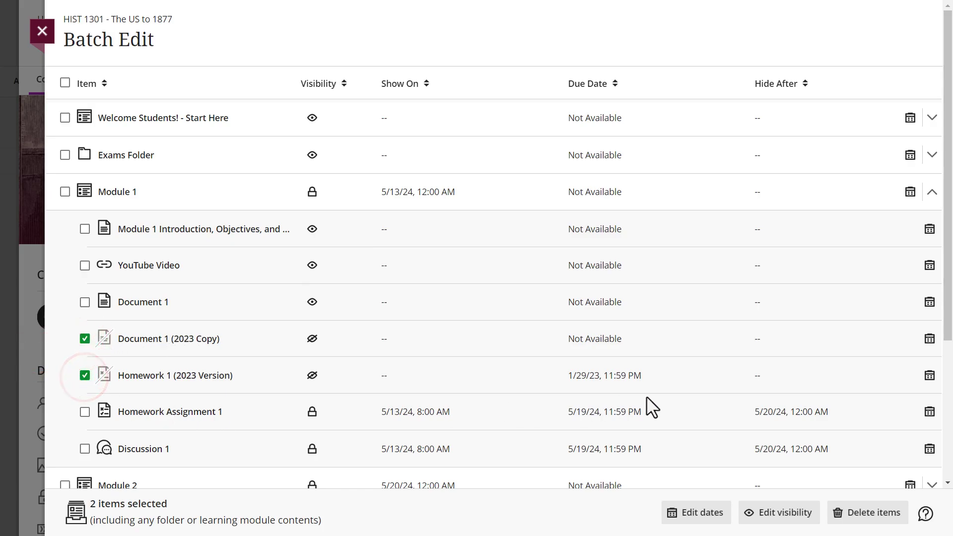
left_click(846, 518)
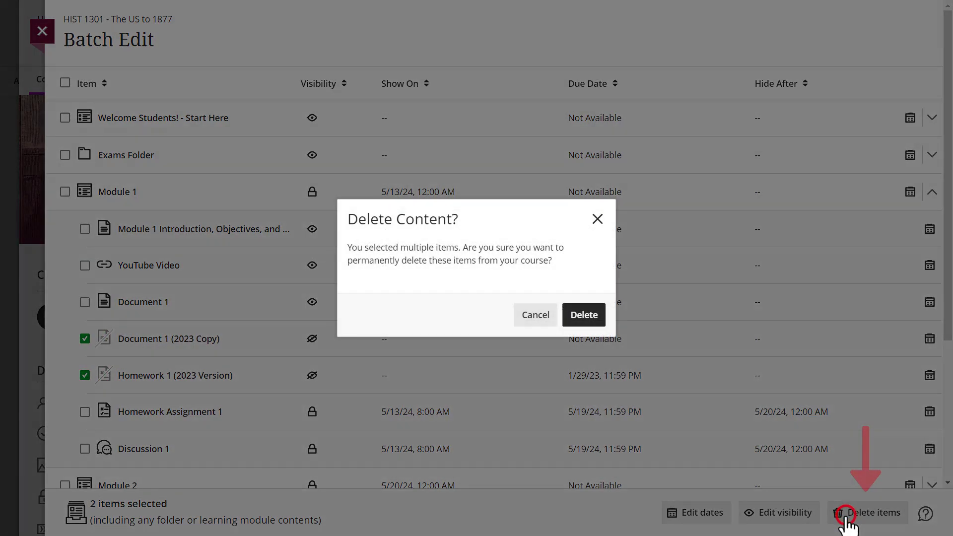
left_click(588, 315)
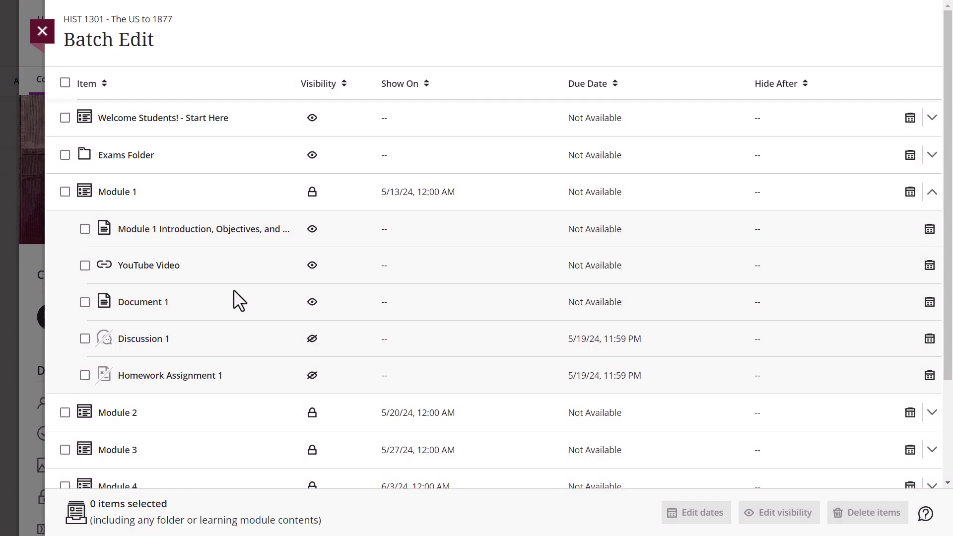
Set Discussion 1 and Homework Assignment 1 to Visible to students and save.
left_click(86, 338)
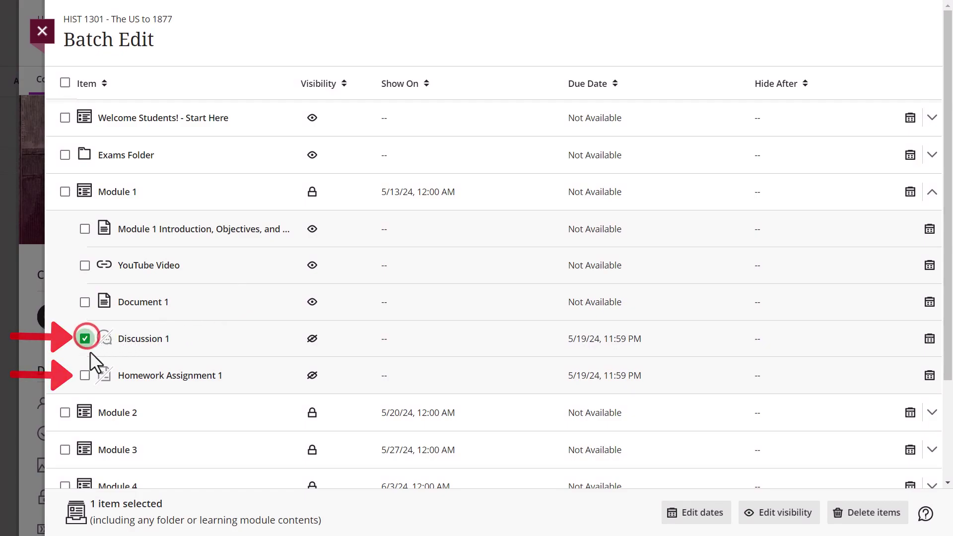
left_click(84, 376)
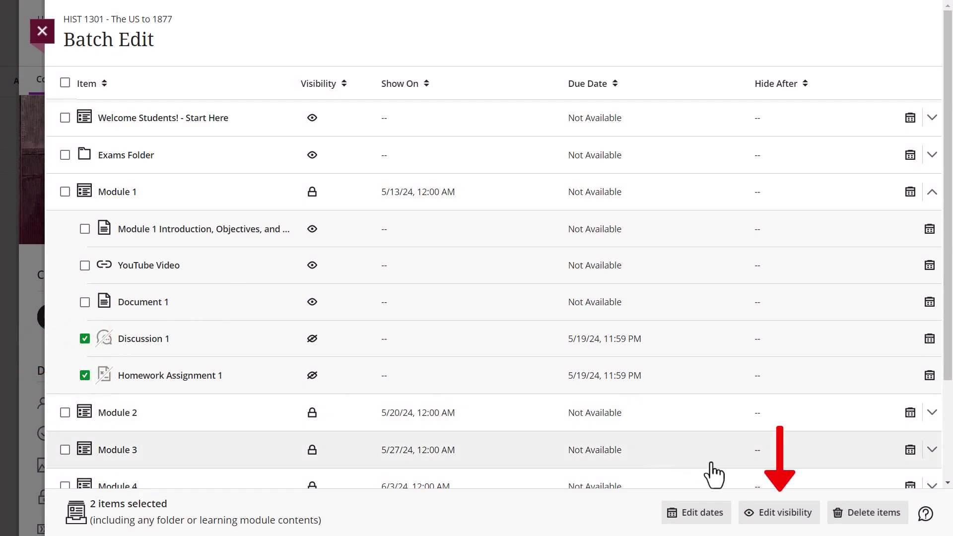
left_click(778, 512)
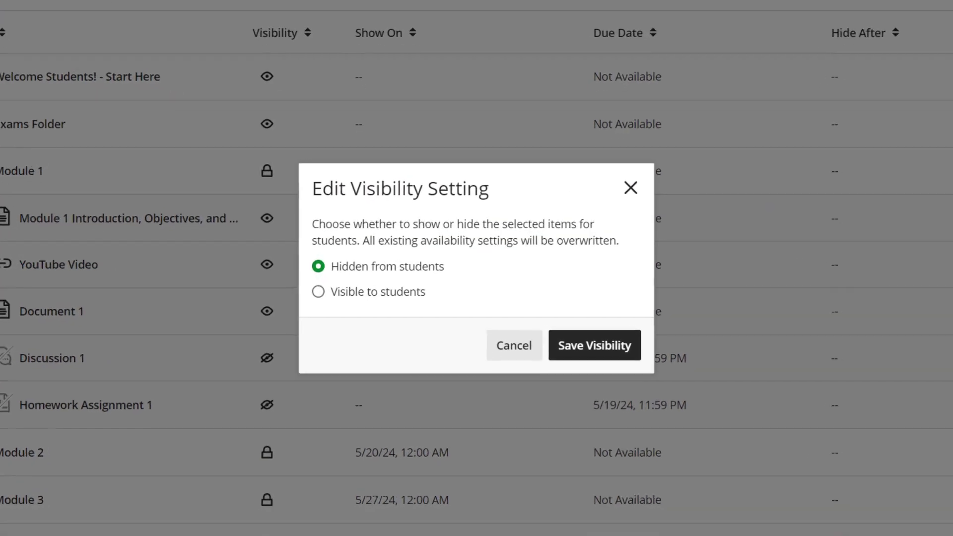
left_click(381, 295)
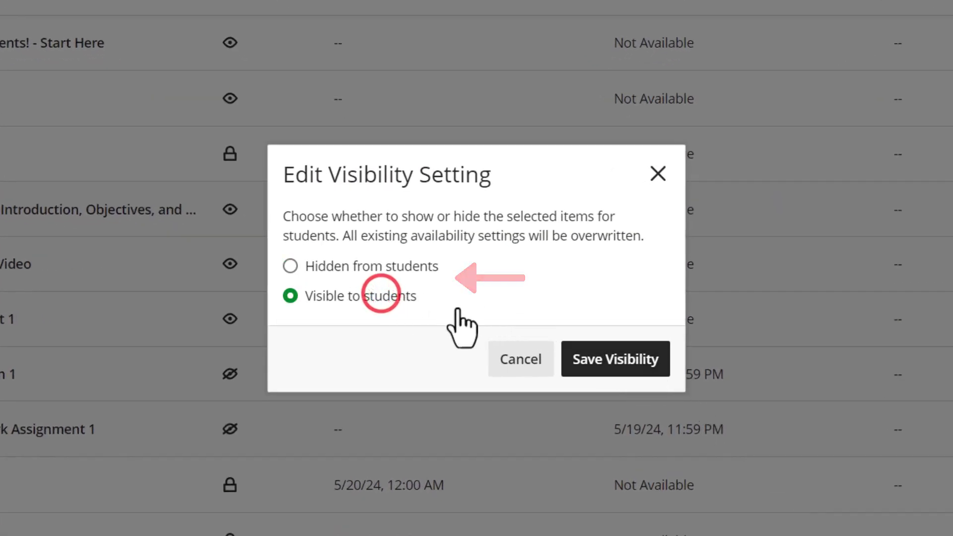
left_click(616, 359)
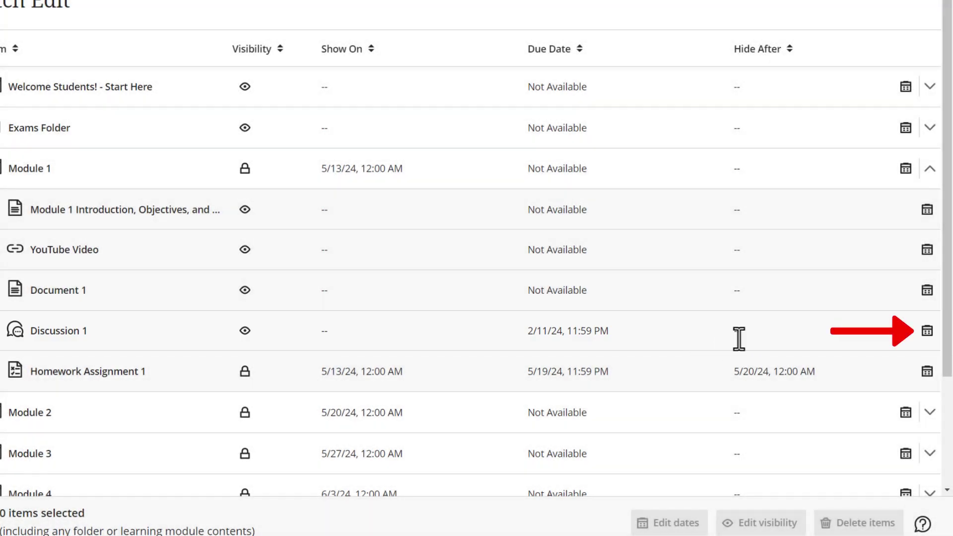
Remove Discussion 1's existing due date.
left_click(927, 331)
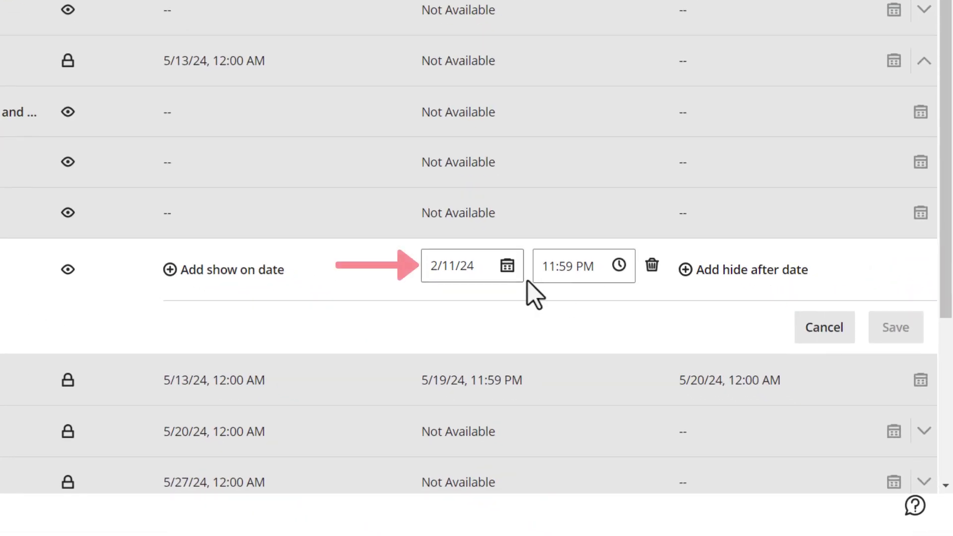
left_click(508, 266)
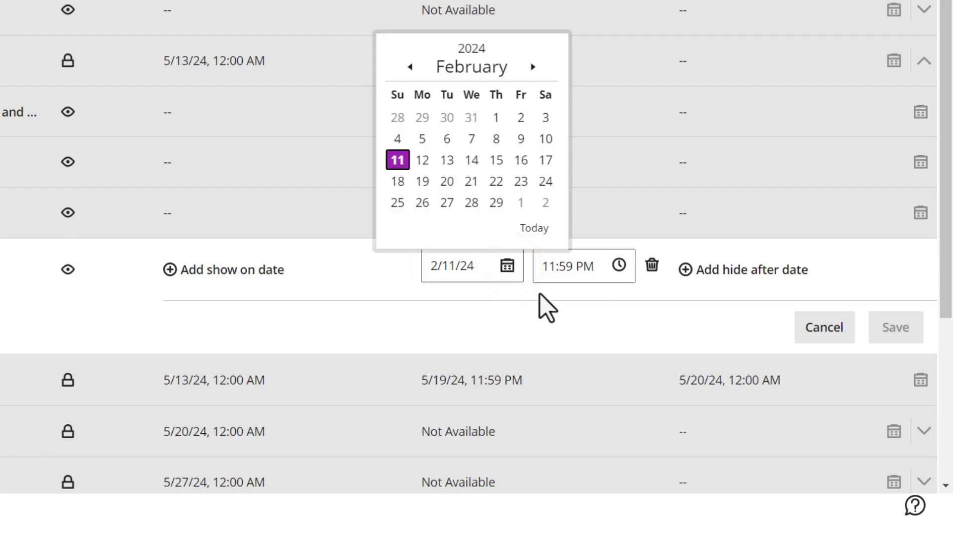
left_click(651, 266)
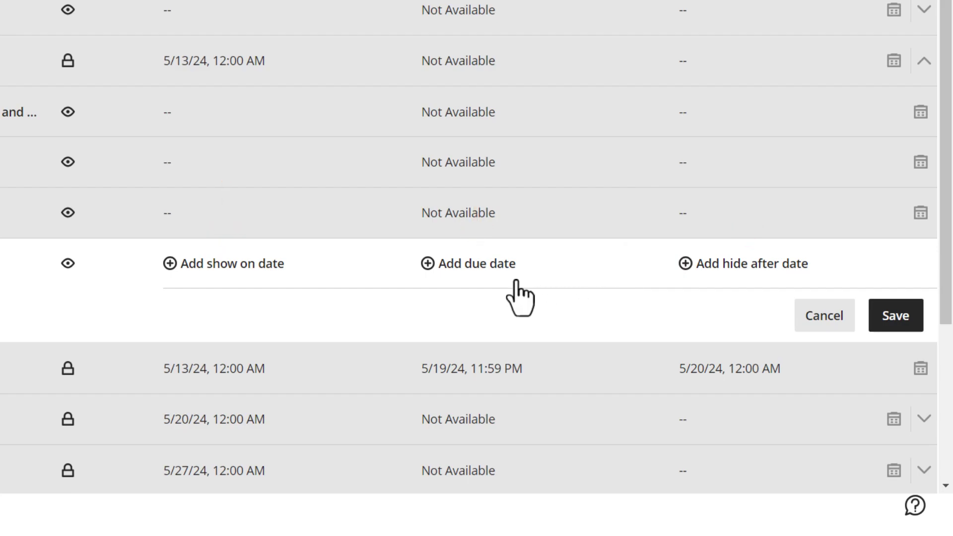
Add a new due date of May 19 at 11:59 PM and save it.
left_click(477, 264)
left_click(506, 266)
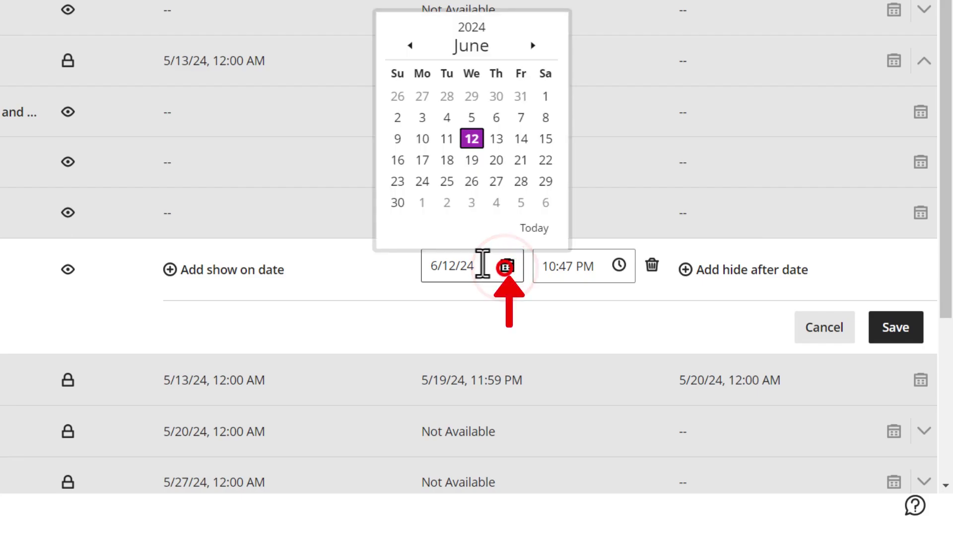
left_click(409, 46)
left_click(397, 160)
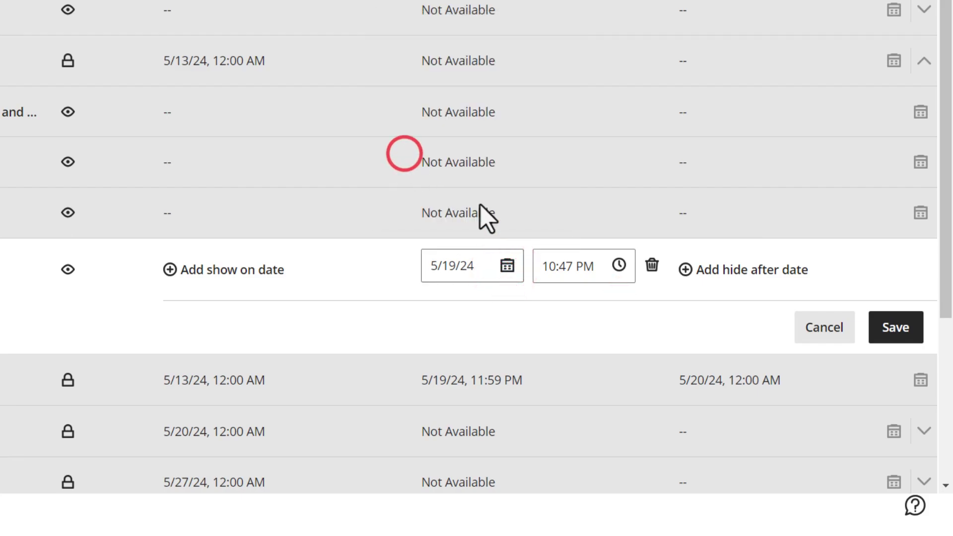
double_click(570, 265)
type("11")
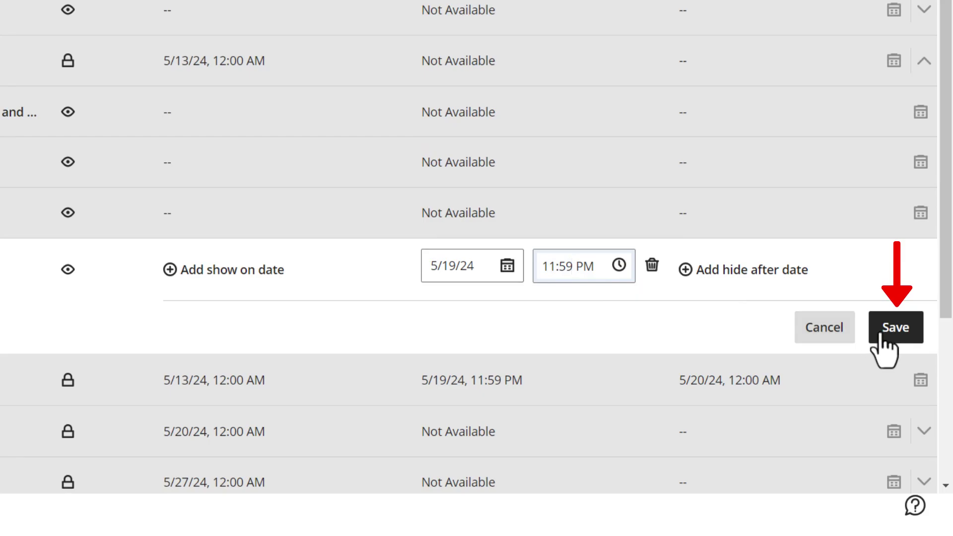
left_click(896, 327)
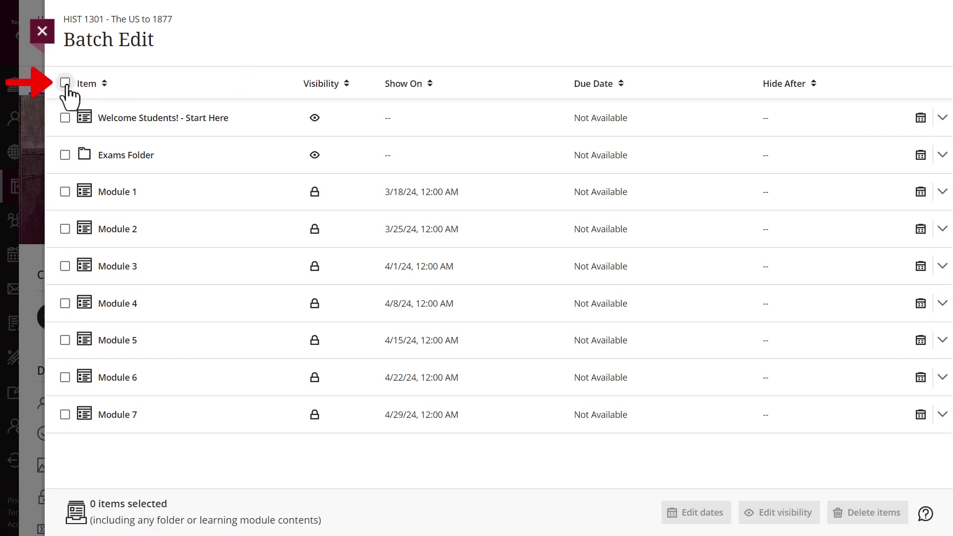
Select all content and set the current start date to March 18, 2024.
left_click(65, 83)
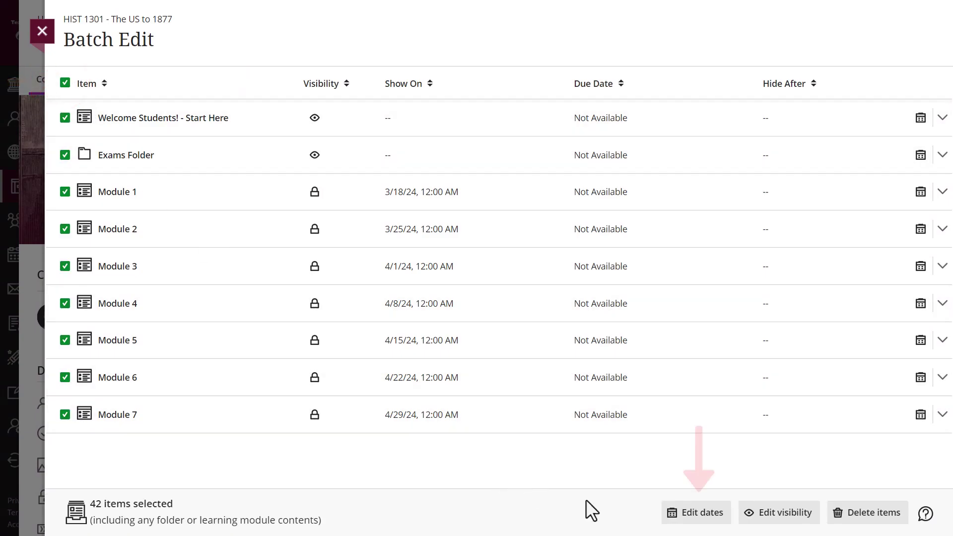
left_click(693, 512)
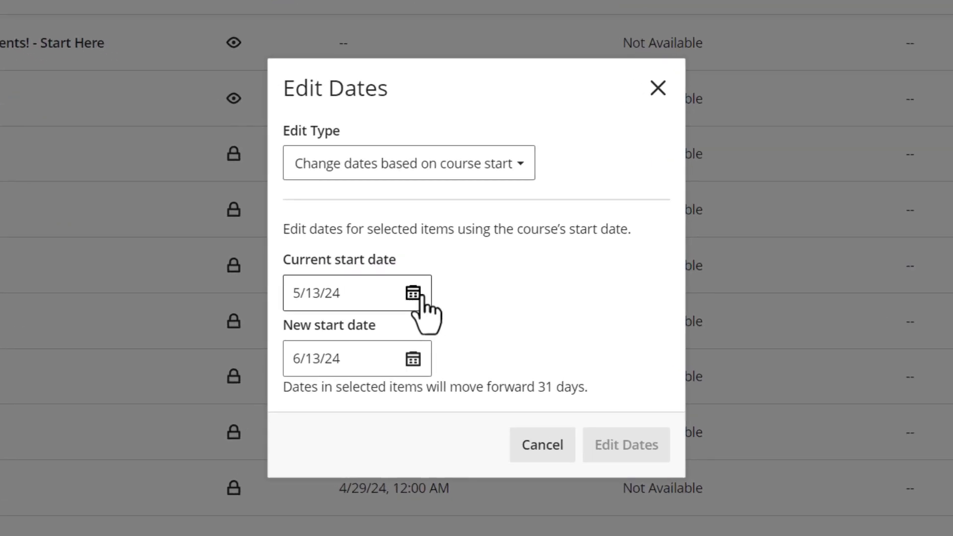
left_click(413, 293)
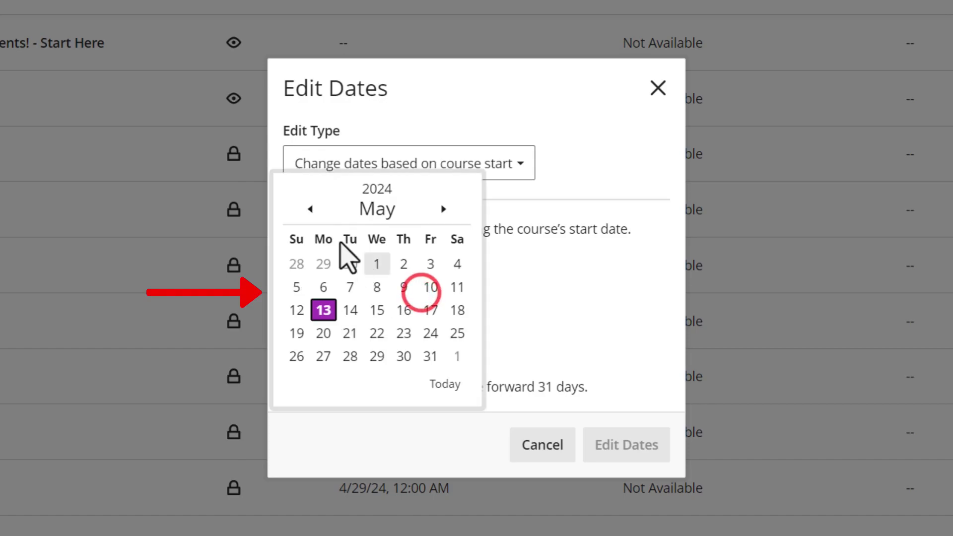
left_click(305, 208)
left_click(306, 209)
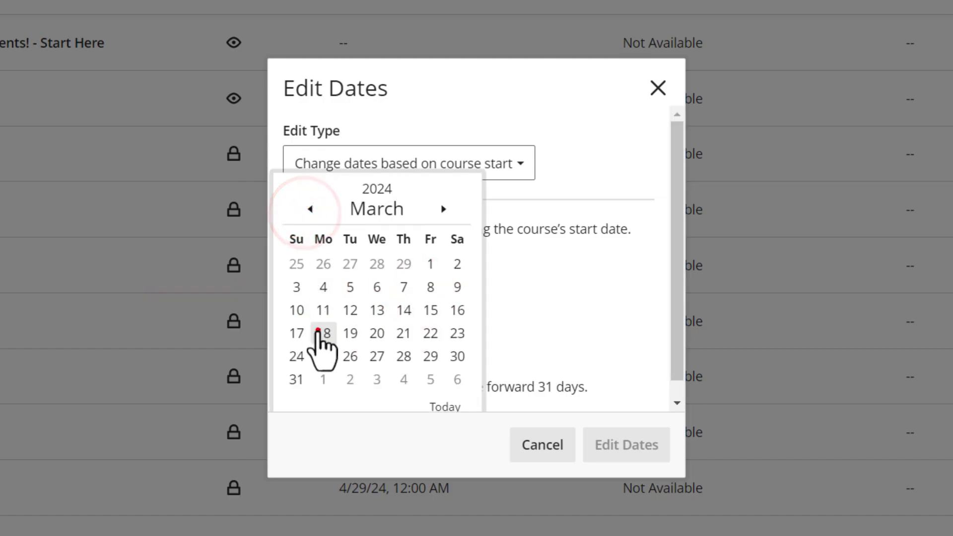
left_click(324, 333)
Set the new start date to July 8, 2024 and apply the date shift.
left_click(414, 360)
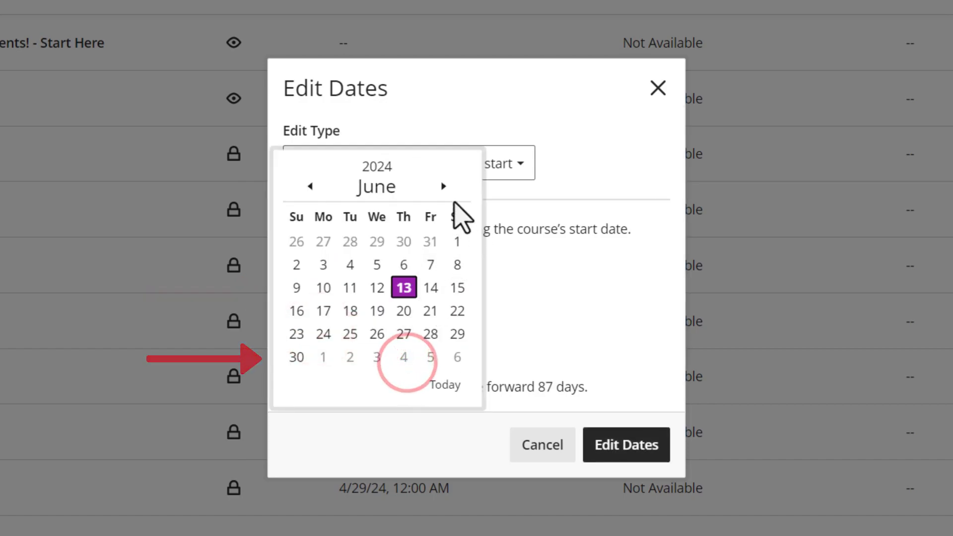
left_click(444, 187)
left_click(323, 265)
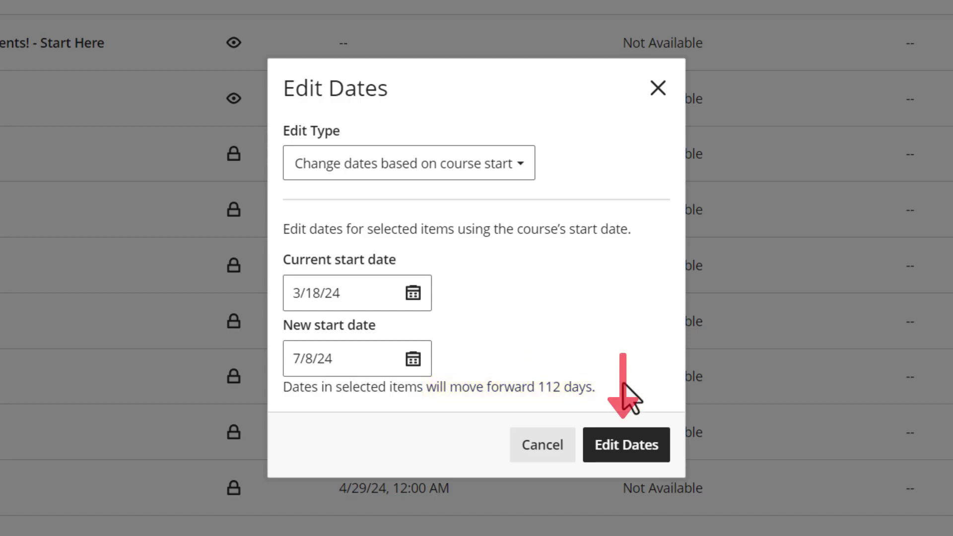
left_click(627, 445)
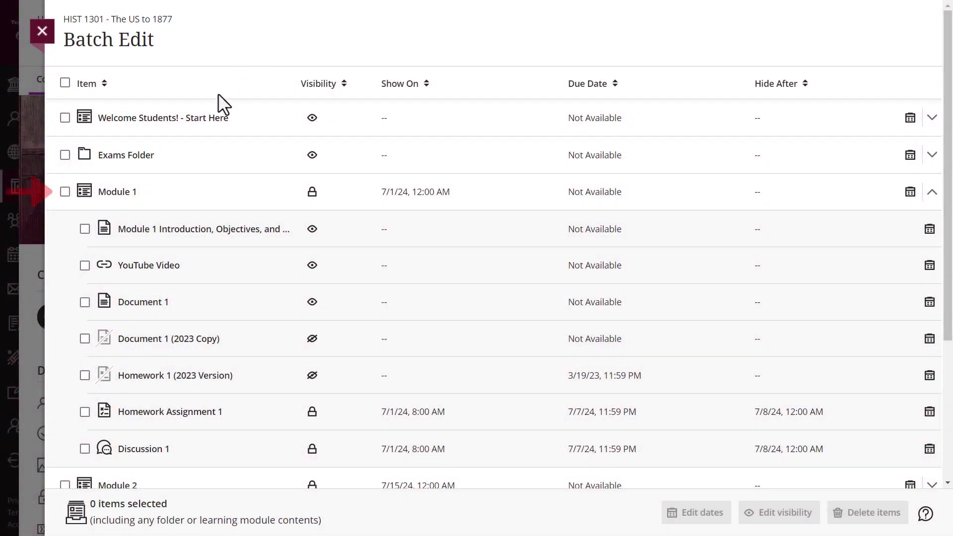
Select Module 1 and shift its dates forward by 7 days.
left_click(64, 191)
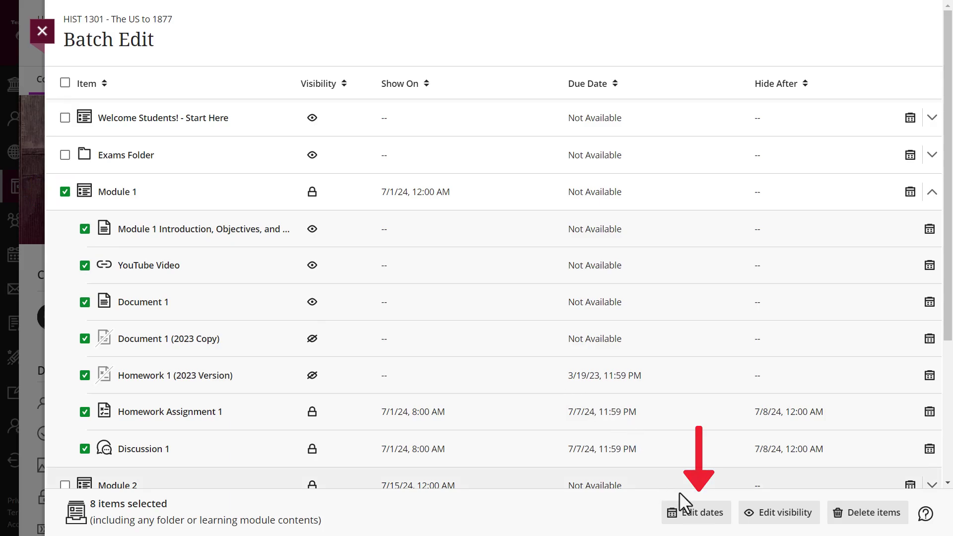
left_click(696, 512)
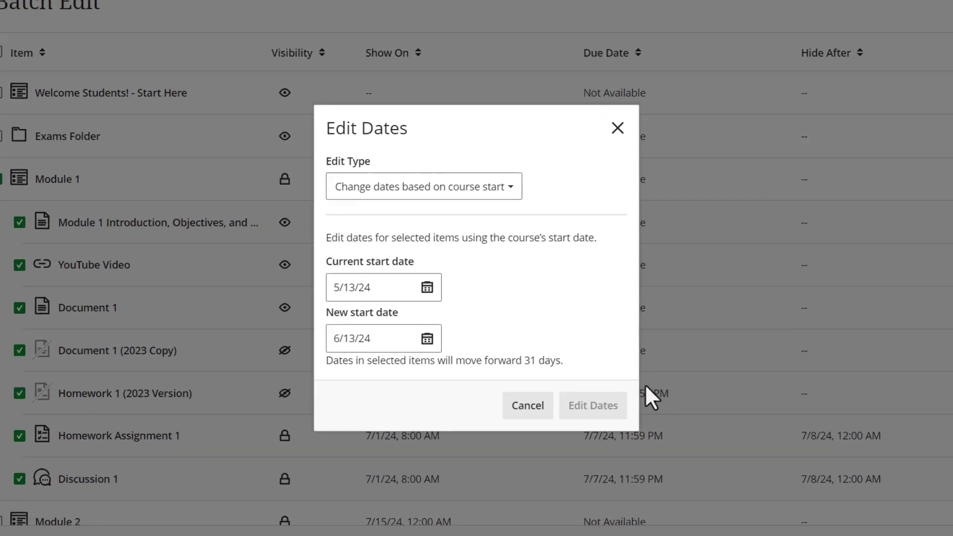
left_click(510, 186)
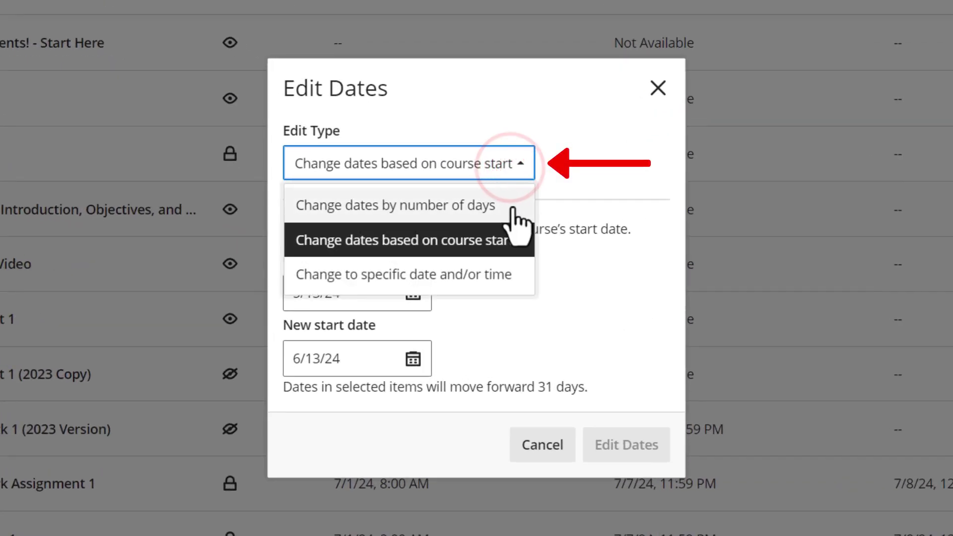
left_click(514, 209)
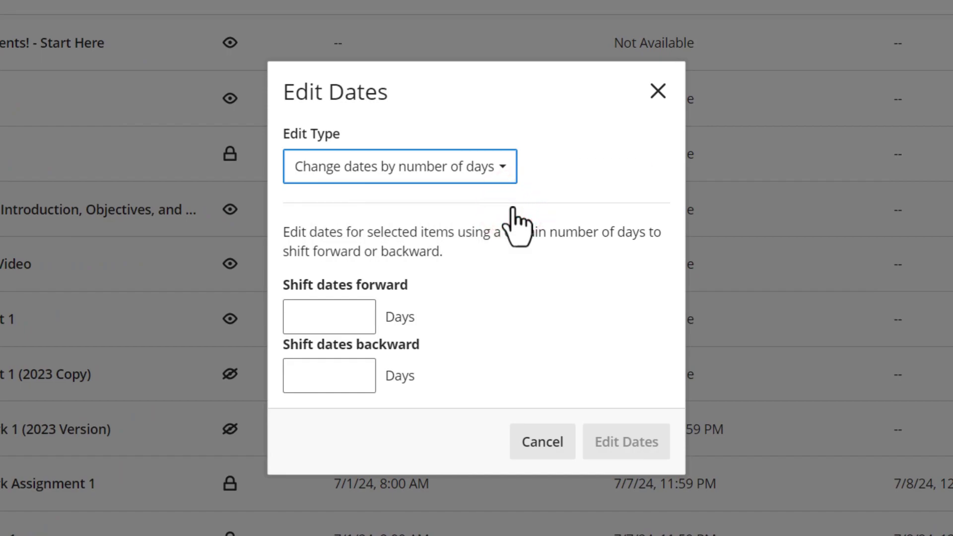
left_click(334, 317)
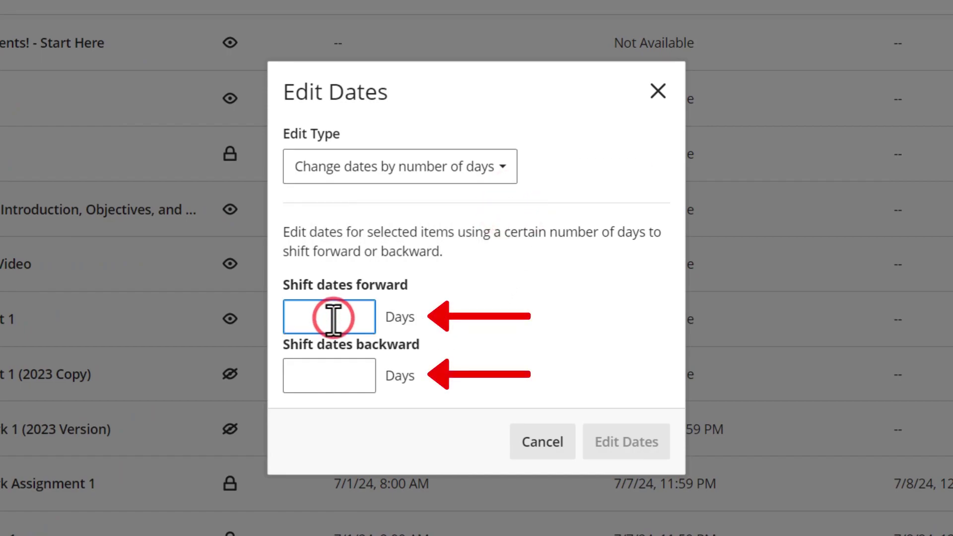
type("7")
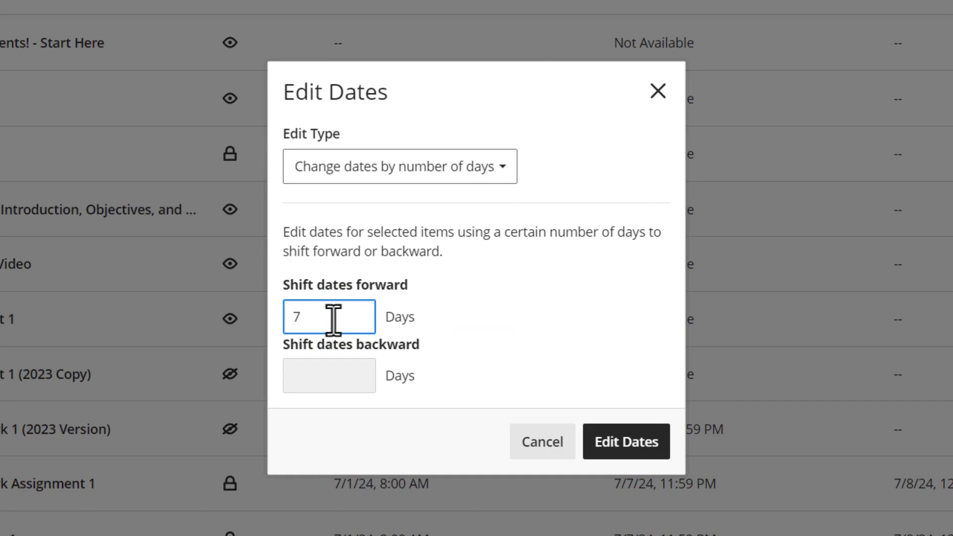
left_click(625, 441)
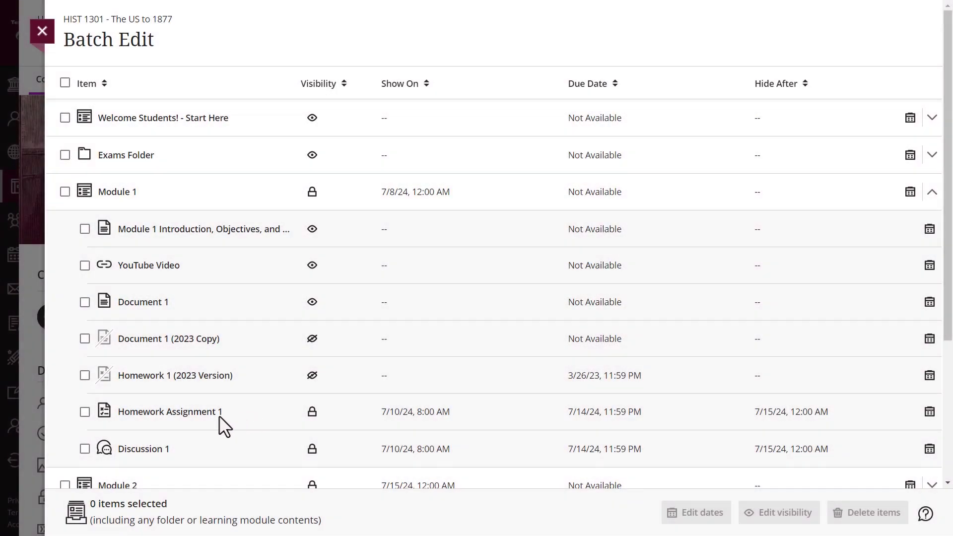
Give Homework Assignment 1 and Discussion 1 specific dates: show 7/8/24, due 7/13/24 10 PM, hide 7/14/24.
left_click(84, 412)
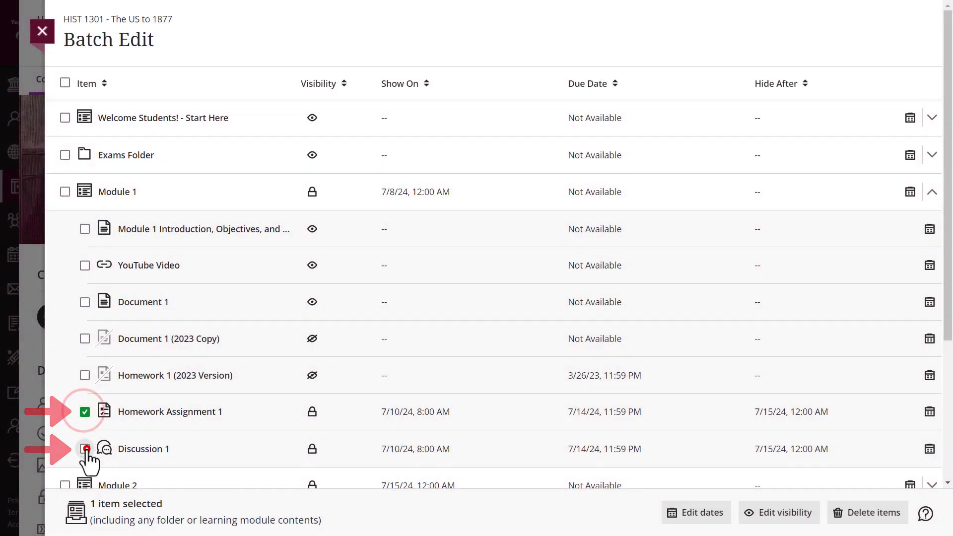
left_click(84, 448)
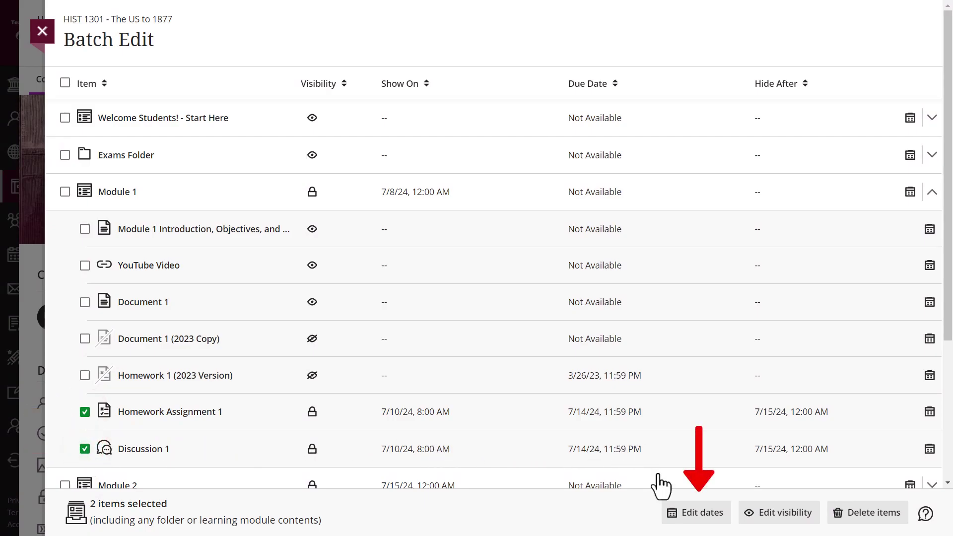
left_click(696, 512)
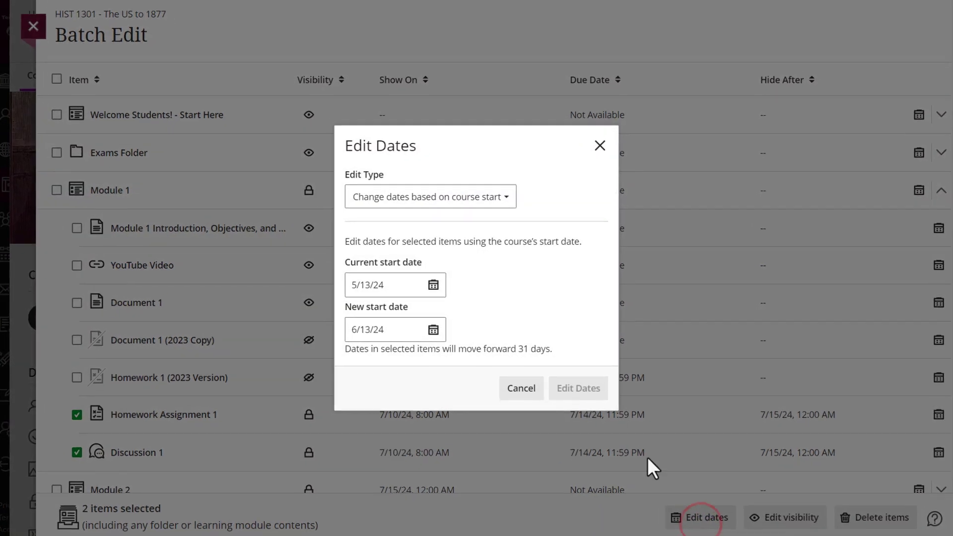
left_click(517, 174)
left_click(518, 274)
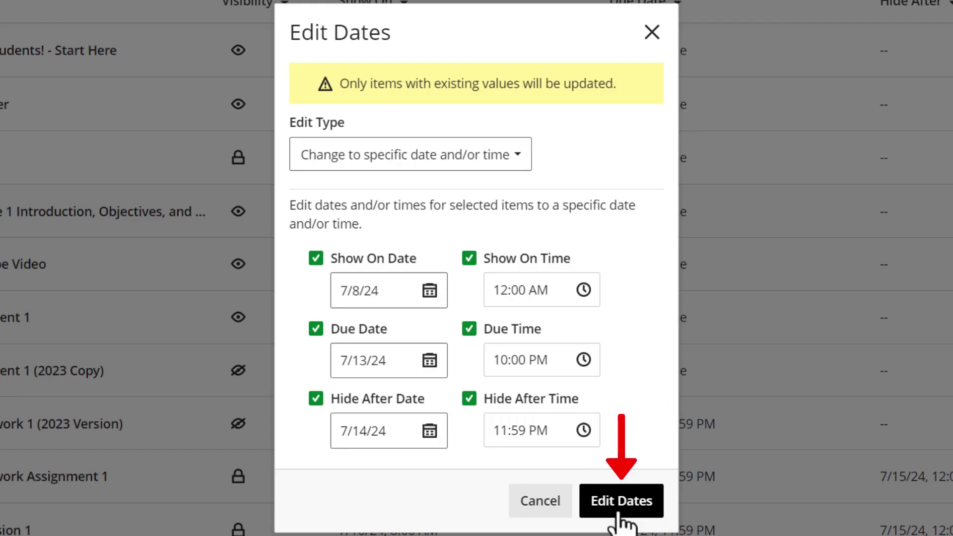
left_click(622, 500)
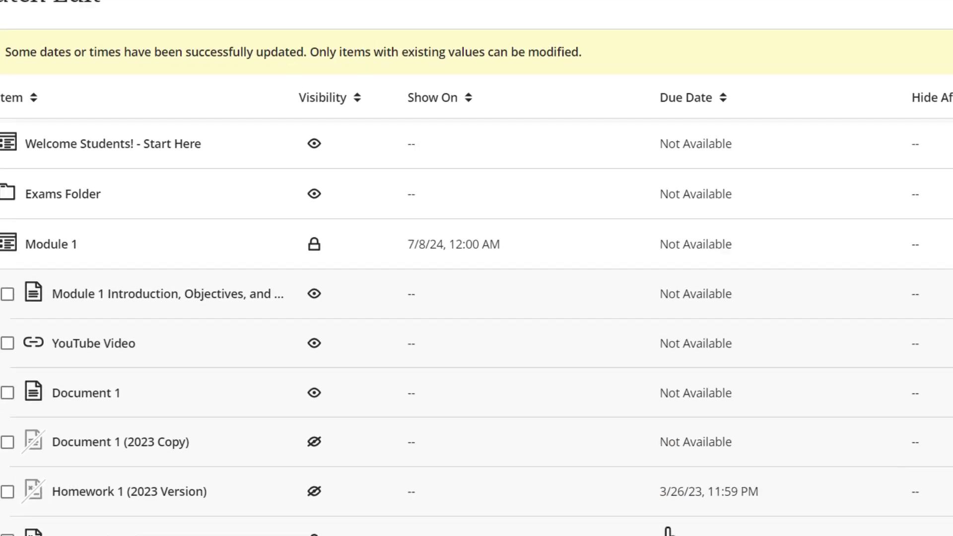